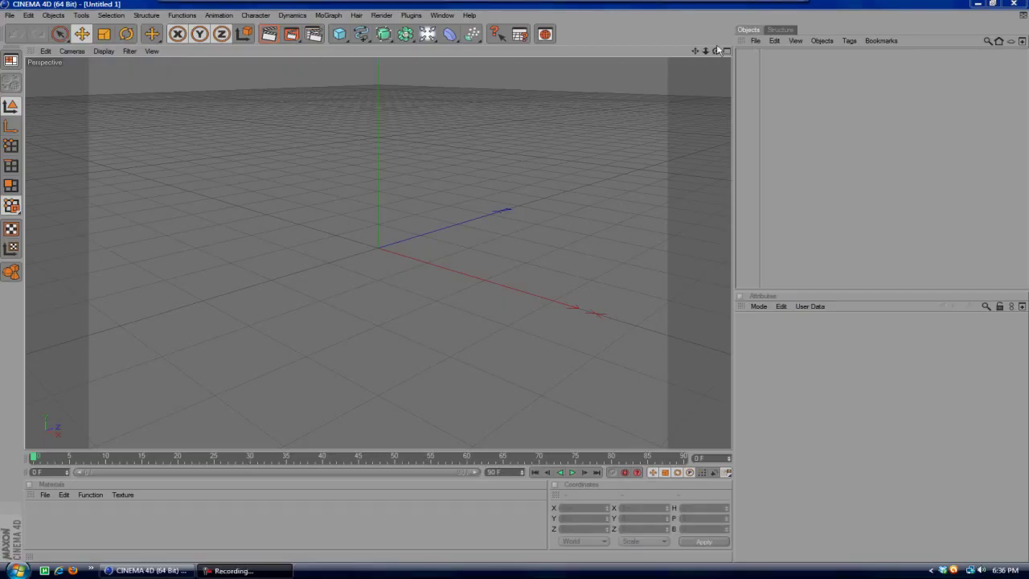
# - Add a Floor and a Sphere with radius 200 m, 30 segments and Icosahedron type
pyautogui.click(426, 33)
pyautogui.click(544, 84)
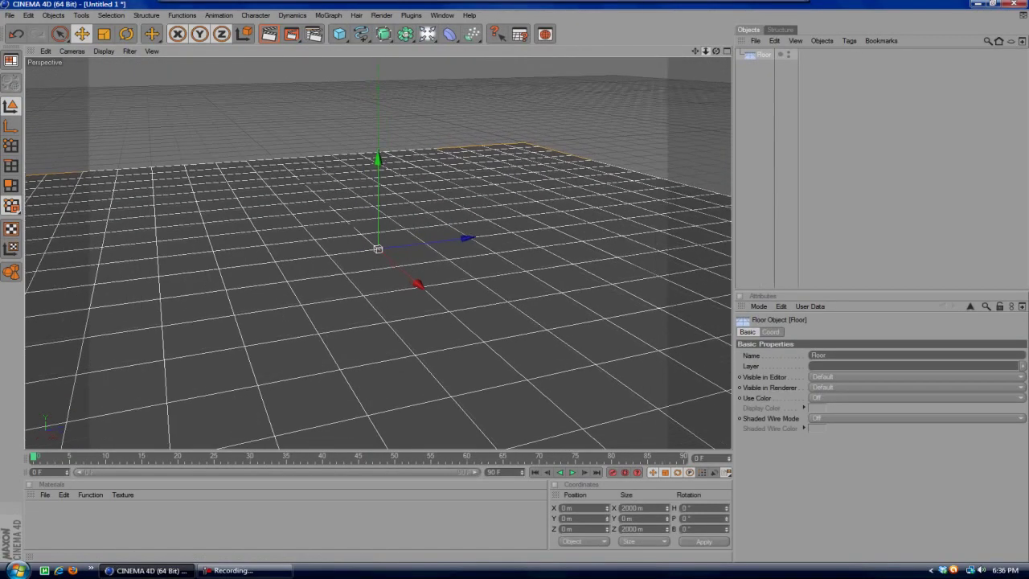
pyautogui.click(383, 34)
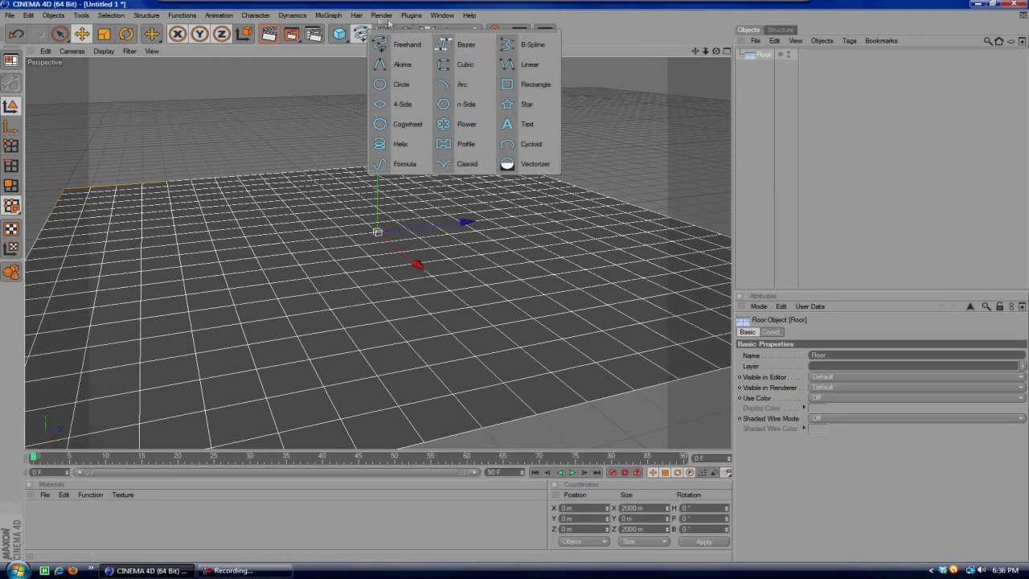
pyautogui.click(339, 34)
pyautogui.click(452, 50)
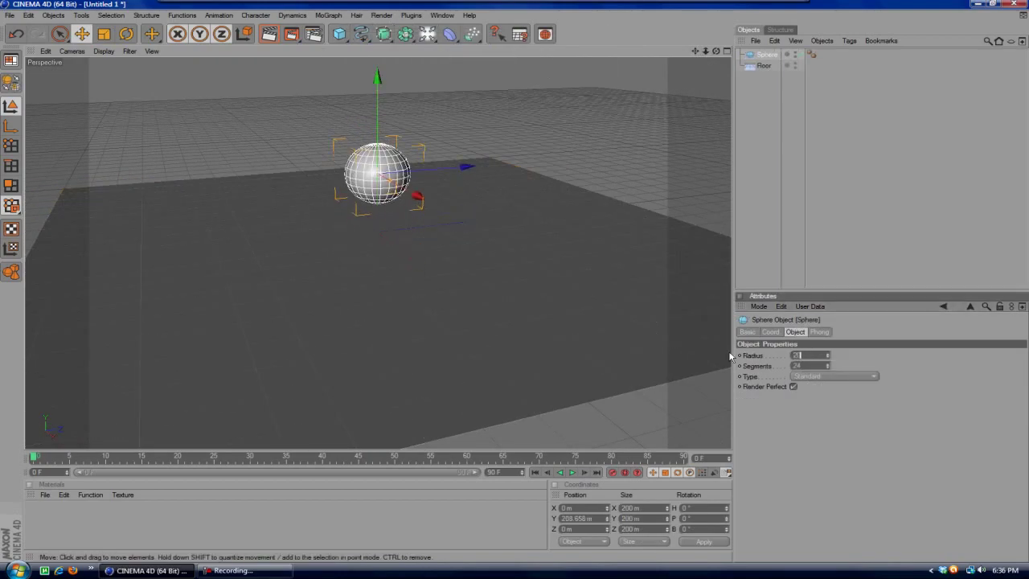
pyautogui.moveTo(828, 367); pyautogui.dragTo(833, 362)
pyautogui.click(834, 375)
pyautogui.click(814, 426)
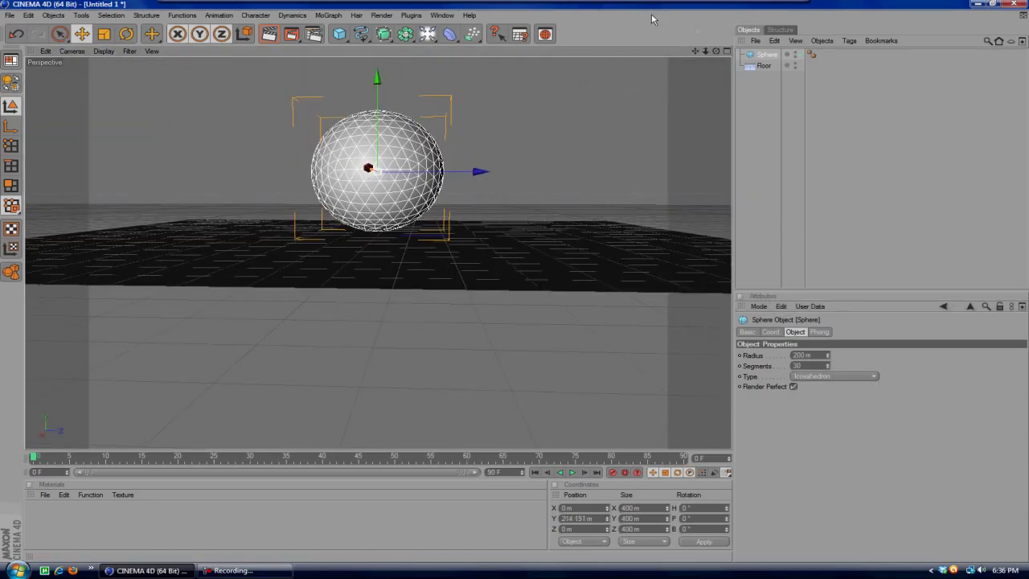
# - Make the sphere editable and extrude all its polygons outward by 35 m into fragments
pyautogui.moveTo(715, 51); pyautogui.dragTo(582, 50)
pyautogui.press('c')
pyautogui.rightClick(399, 148)
pyautogui.hotkey('ctrl', 'a')
pyautogui.rightClick(399, 152)
pyautogui.click(436, 332)
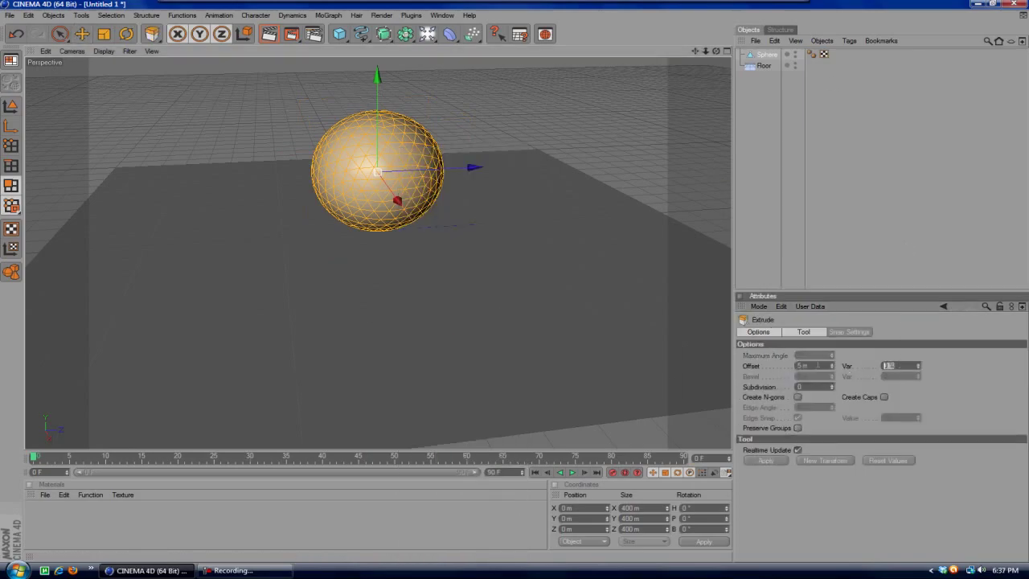
pyautogui.moveTo(832, 366); pyautogui.dragTo(832, 353)
pyautogui.moveTo(716, 51); pyautogui.dragTo(691, 72)
# - Add a Sky object to the scene
pyautogui.press('e')
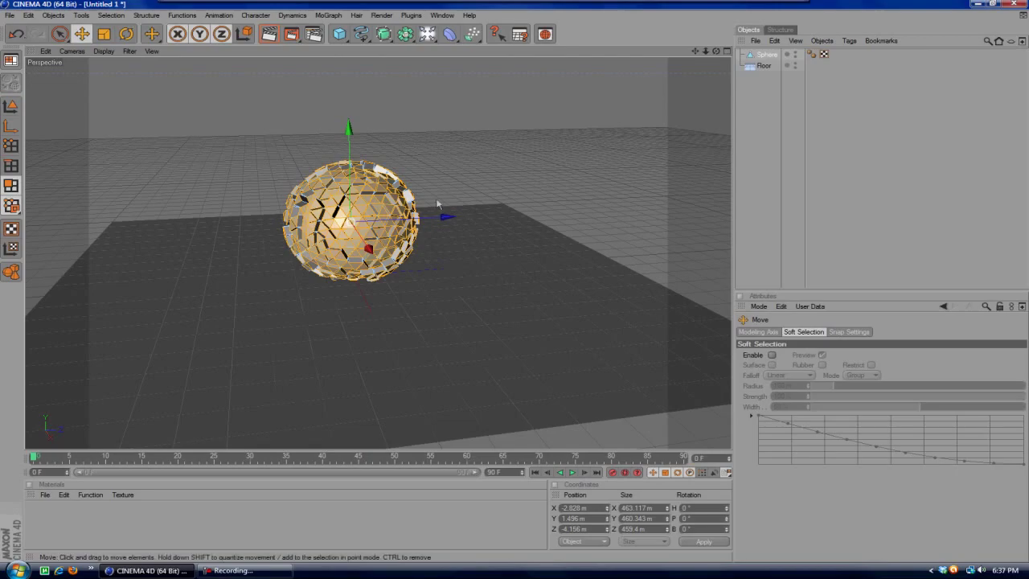
pyautogui.click(450, 34)
pyautogui.click(619, 103)
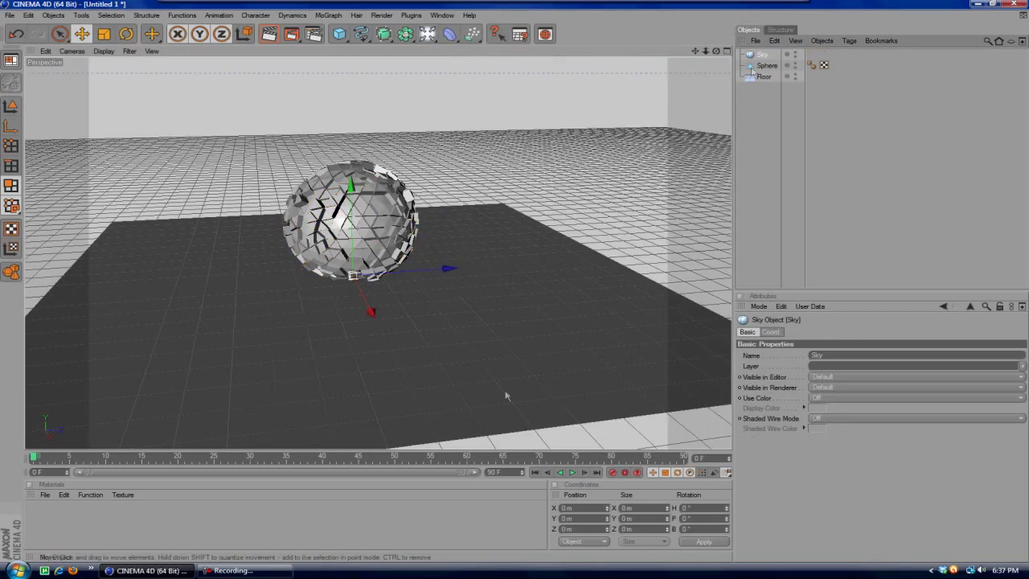
# - Create material Mat with a Gradient Color texture and recolour its two knots toward warm orange
pyautogui.doubleClick(38, 514)
pyautogui.doubleClick(38, 515)
pyautogui.click(316, 157)
pyautogui.click(325, 269)
pyautogui.click(329, 178)
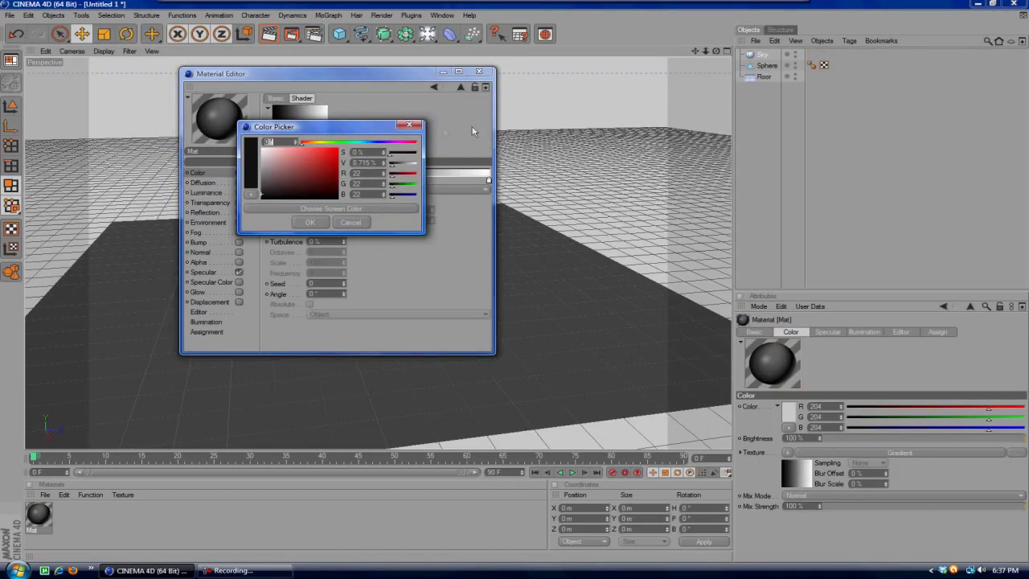
pyautogui.doubleClick(307, 180)
pyautogui.click(354, 144)
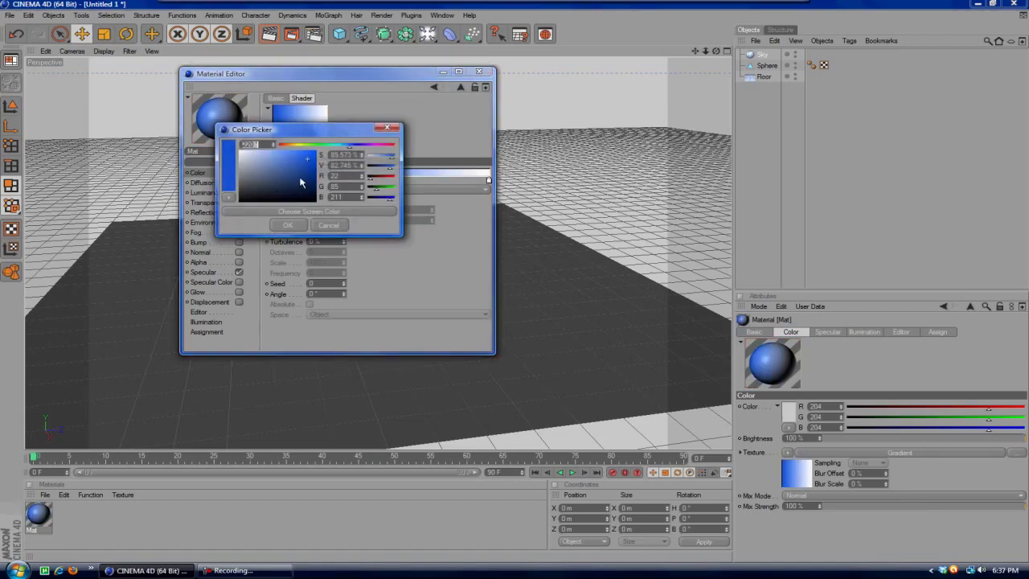
pyautogui.click(285, 224)
pyautogui.doubleClick(488, 178)
pyautogui.click(472, 146)
pyautogui.click(462, 224)
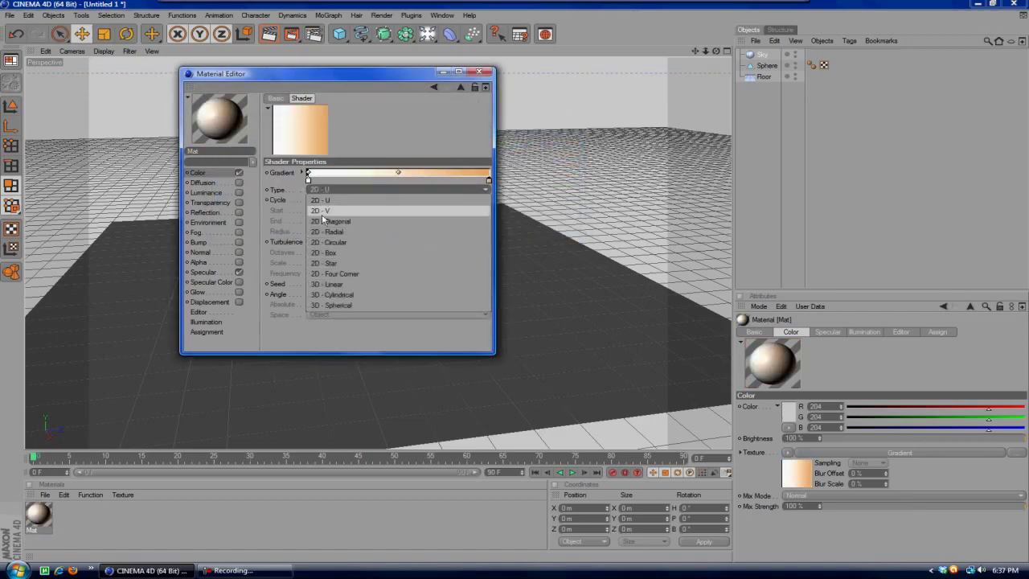
pyautogui.doubleClick(488, 179)
# - Apply Mat to the Sky and render a preview of the view
pyautogui.moveTo(46, 510)
pyautogui.mouseDown()
pyautogui.moveTo(767, 53)
pyautogui.moveTo(718, 53)
pyautogui.moveTo(560, 138)
pyautogui.mouseUp()
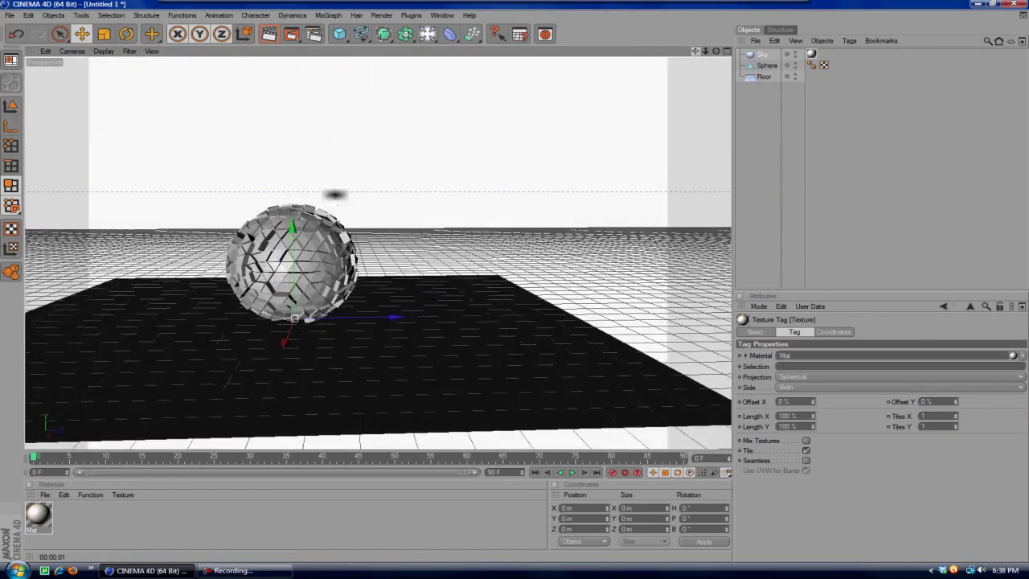
pyautogui.doubleClick(38, 515)
pyautogui.click(479, 72)
pyautogui.click(291, 34)
pyautogui.click(518, 37)
pyautogui.hotkey('ctrl', 'r')
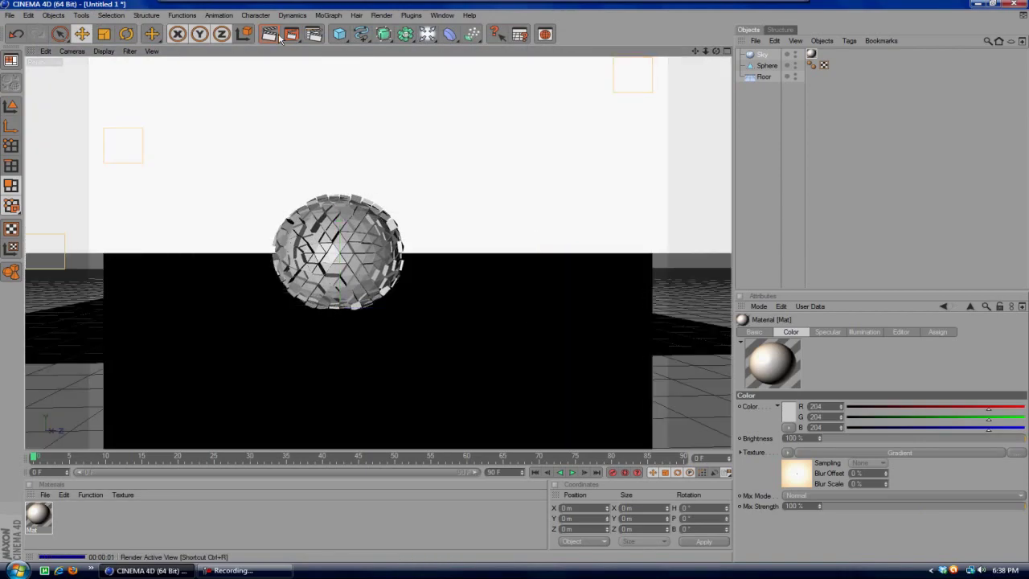
# - Switch the gradient type to 2D - Circular and re-render to check the sky
pyautogui.doubleClick(38, 515)
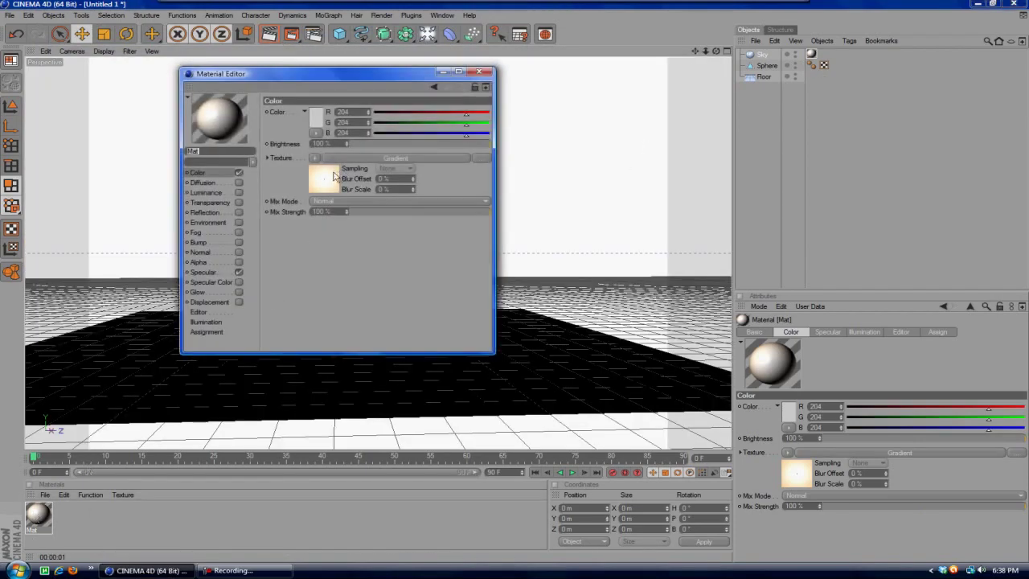
pyautogui.click(481, 75)
pyautogui.click(270, 33)
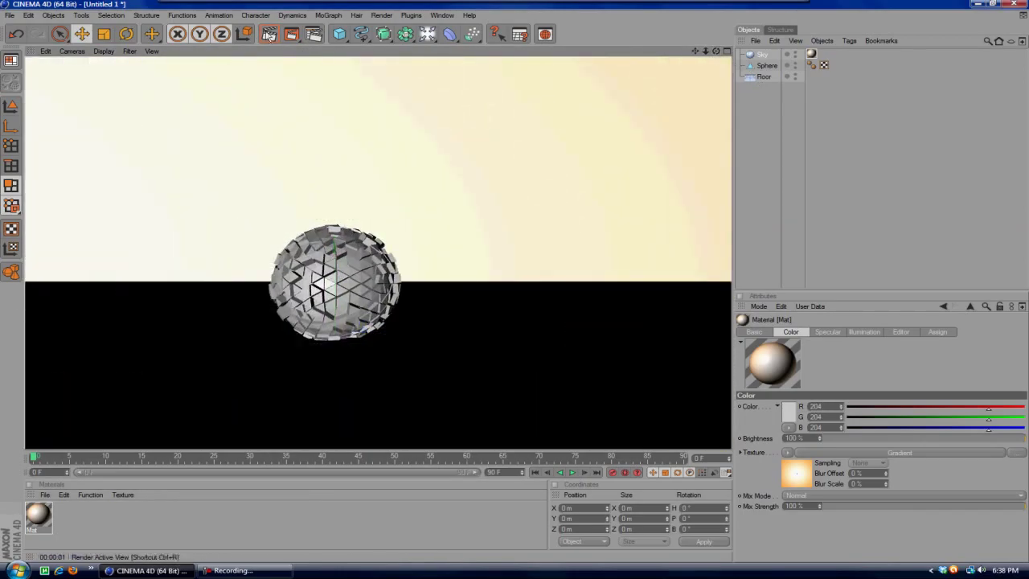
pyautogui.doubleClick(38, 515)
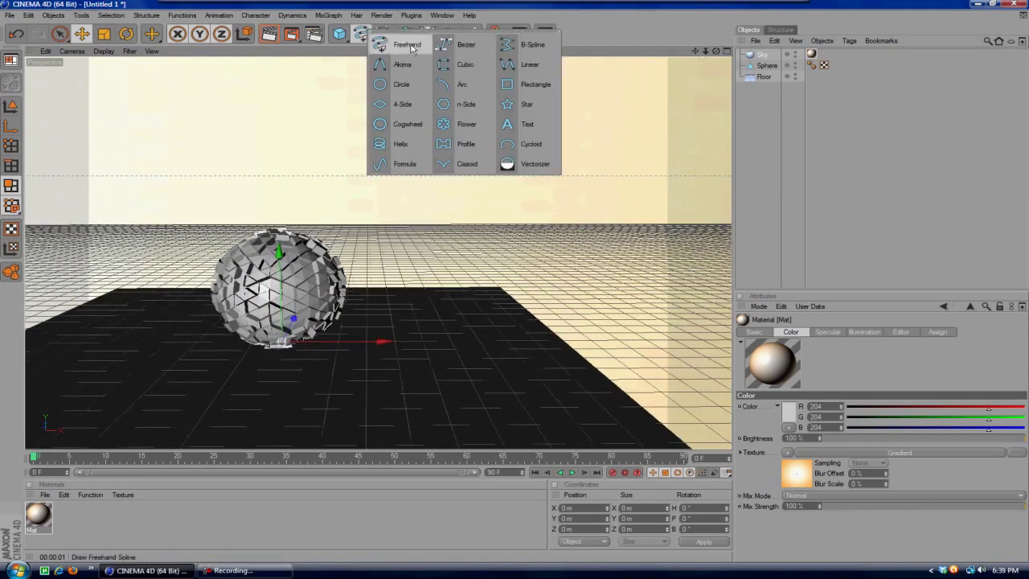
# - Add a Text spline reading 'Visual' set in a bold font
pyautogui.moveTo(361, 34); pyautogui.dragTo(450, 165)
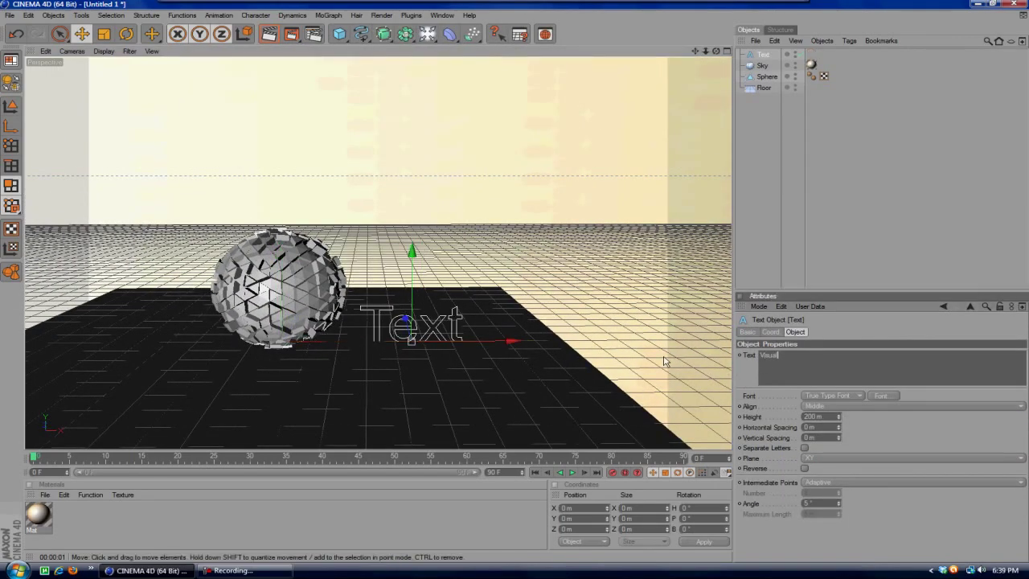
pyautogui.click(880, 395)
pyautogui.click(61, 132)
pyautogui.click(248, 92)
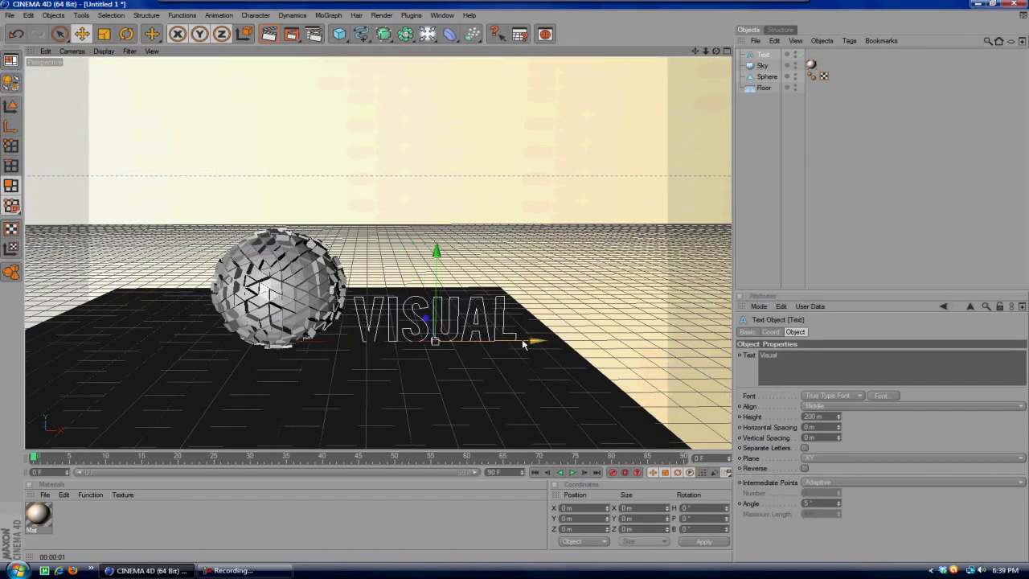
# - Put the text inside an Extrude NURBS, extruded 64 m, to form solid 3D letters
pyautogui.keyDown('alt'); pyautogui.moveTo(383, 34); pyautogui.dragTo(510, 41); pyautogui.keyUp('alt')
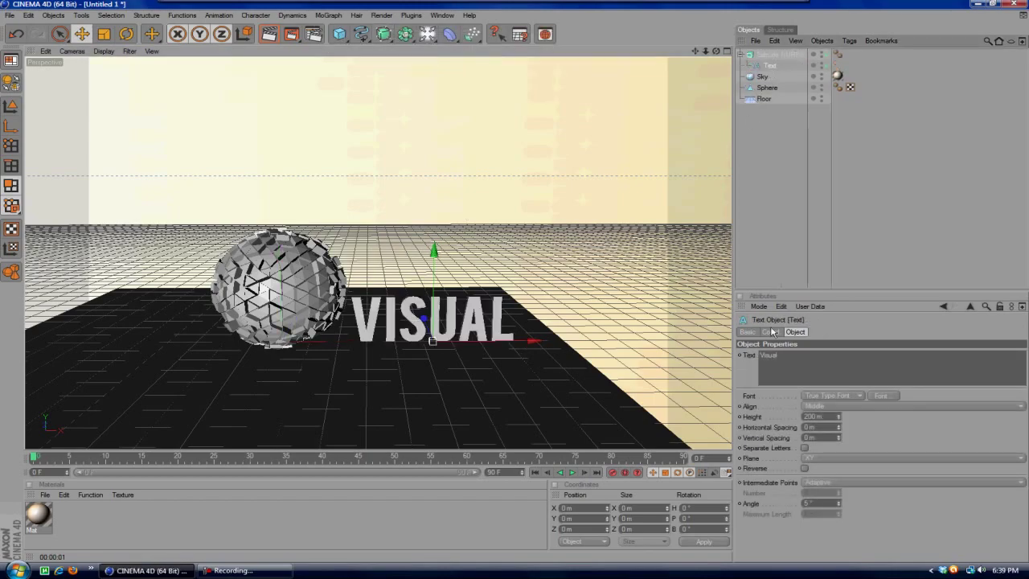
pyautogui.click(827, 356)
pyautogui.click(778, 53)
pyautogui.moveTo(321, 241)
pyautogui.keyDown('alt'); pyautogui.mouseDown()
pyautogui.moveTo(212, 356)
pyautogui.moveTo(706, 53)
pyautogui.moveTo(705, 64)
pyautogui.mouseUp(); pyautogui.keyUp('alt')
# - Add a Volumetric visible light, position it above the sphere, and render to check it
pyautogui.moveTo(544, 34); pyautogui.dragTo(458, 45)
pyautogui.moveTo(219, 338); pyautogui.dragTo(281, 283)
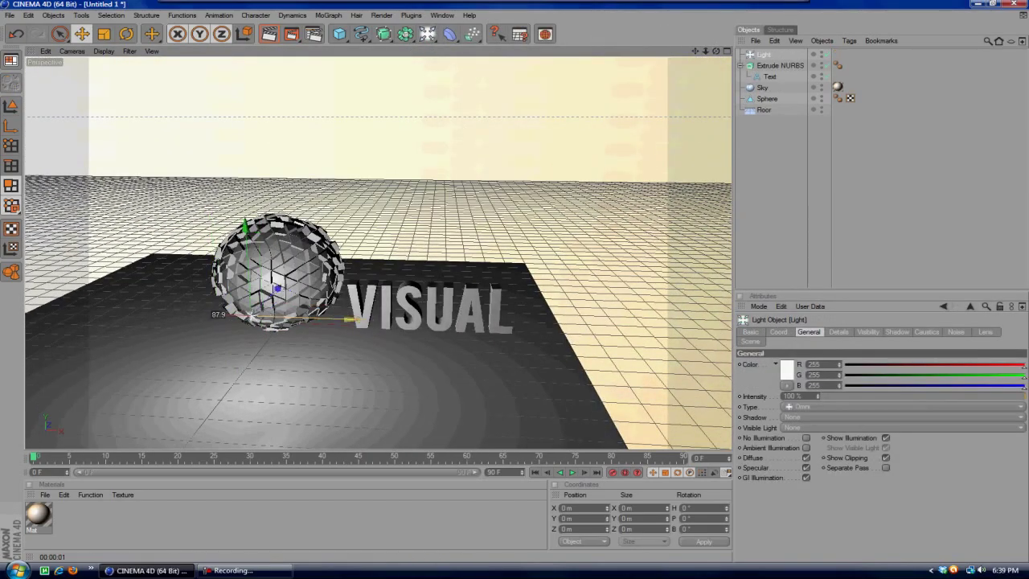
pyautogui.click(836, 423)
pyautogui.click(812, 446)
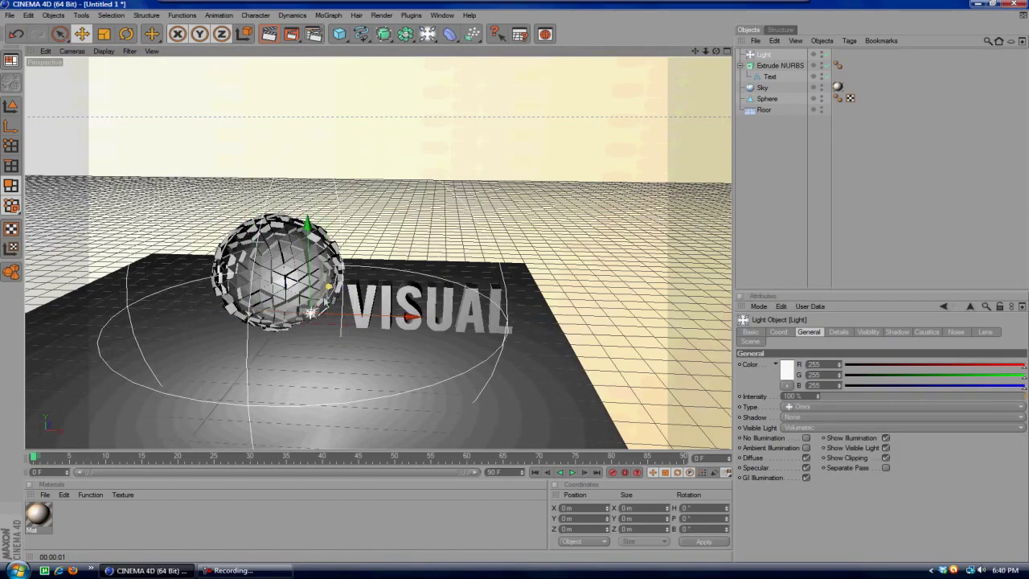
pyautogui.click(268, 34)
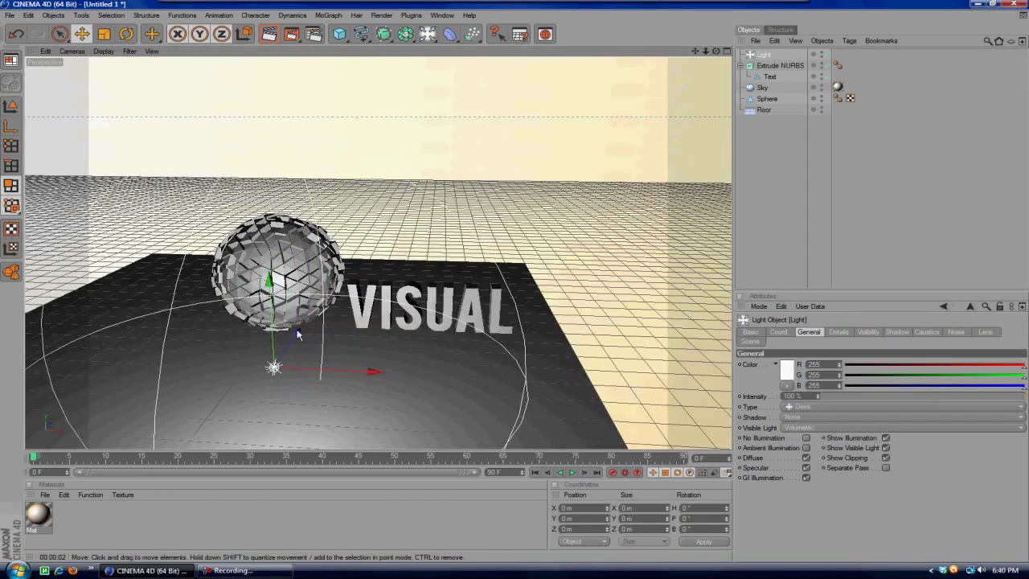
pyautogui.moveTo(269, 313); pyautogui.dragTo(366, 231)
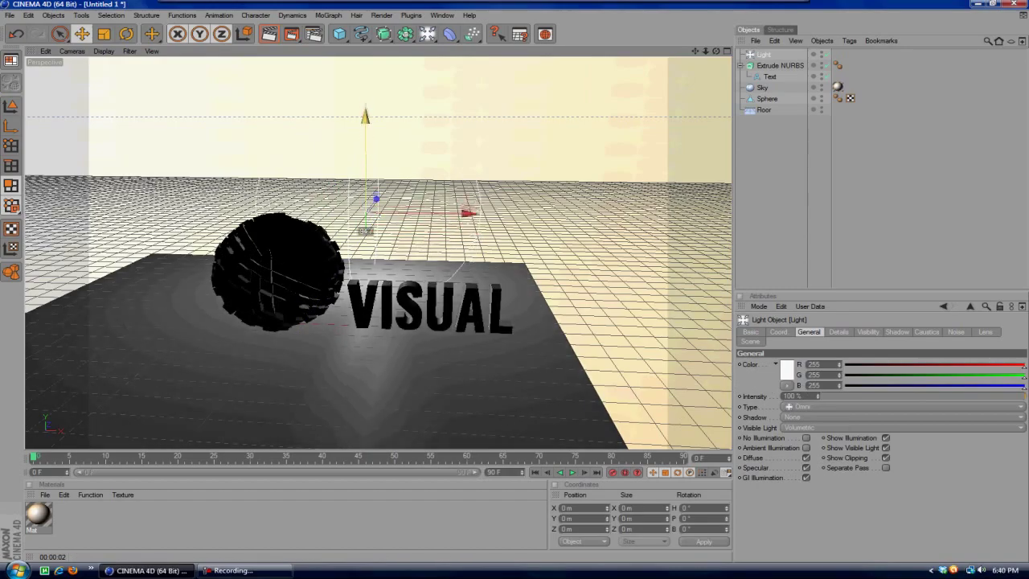
pyautogui.click(268, 33)
pyautogui.moveTo(716, 51); pyautogui.dragTo(716, 53)
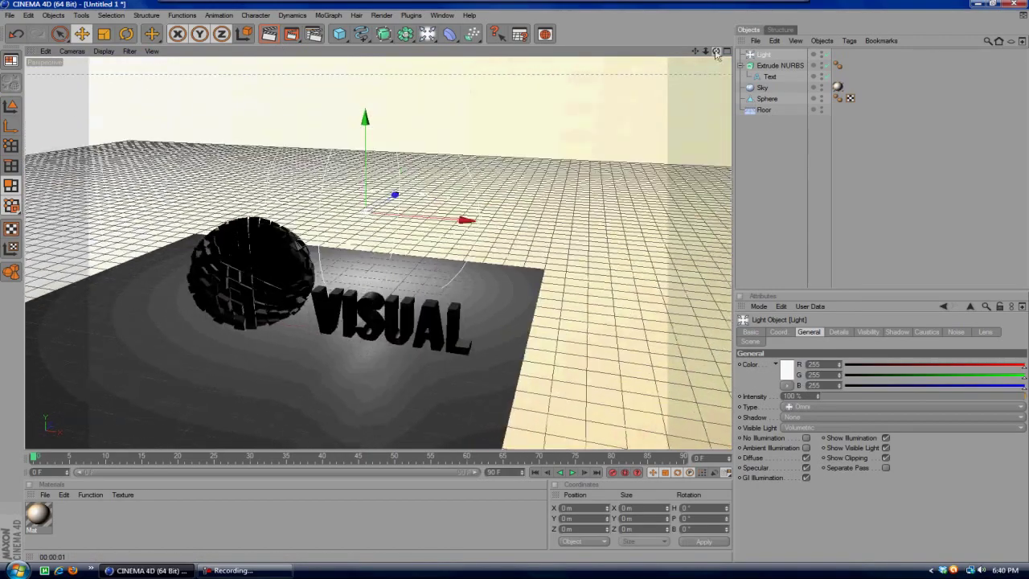
# - Add a second light with Shadow Maps (Soft) shadows and render to check the shadows
pyautogui.click(545, 33)
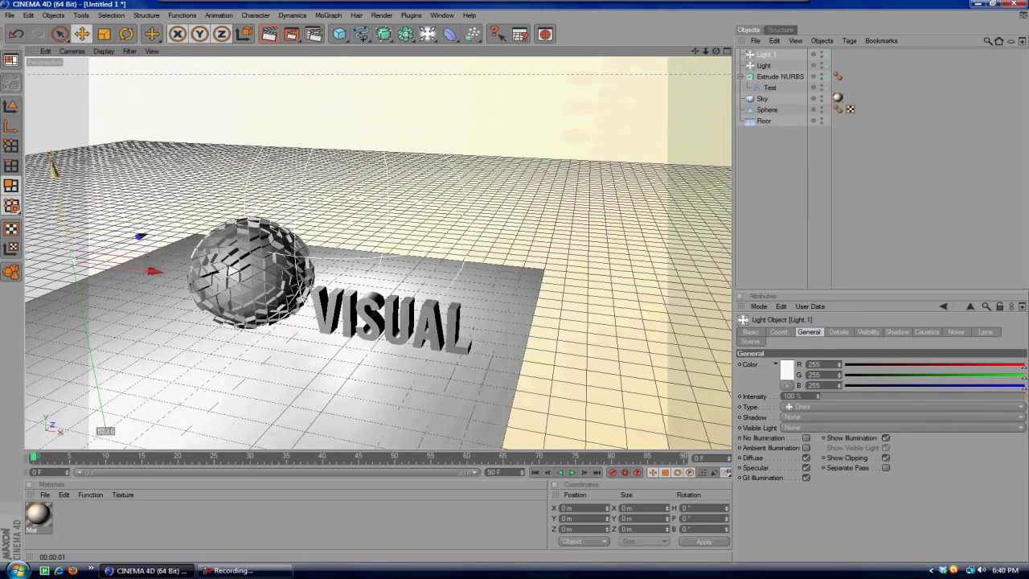
pyautogui.click(900, 416)
pyautogui.click(812, 427)
pyautogui.click(268, 34)
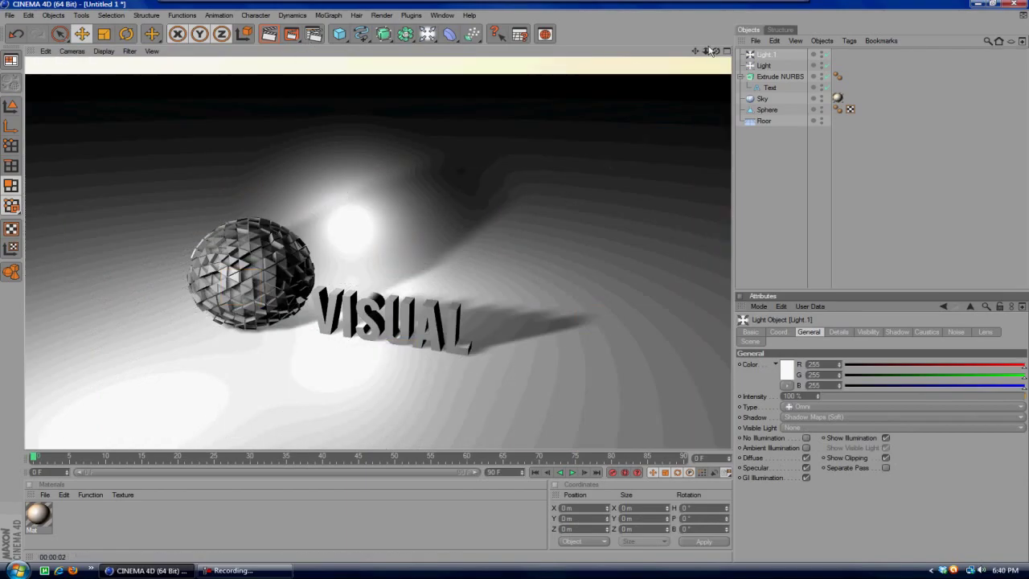
pyautogui.moveTo(711, 51); pyautogui.dragTo(692, 72)
pyautogui.click(45, 494)
pyautogui.moveTo(83, 458)
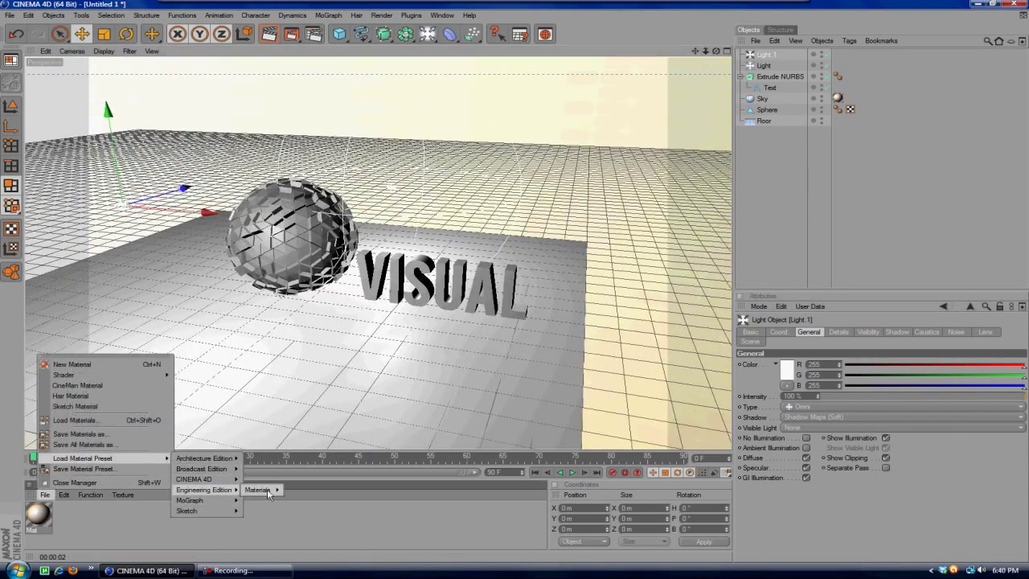
pyautogui.moveTo(306, 524)
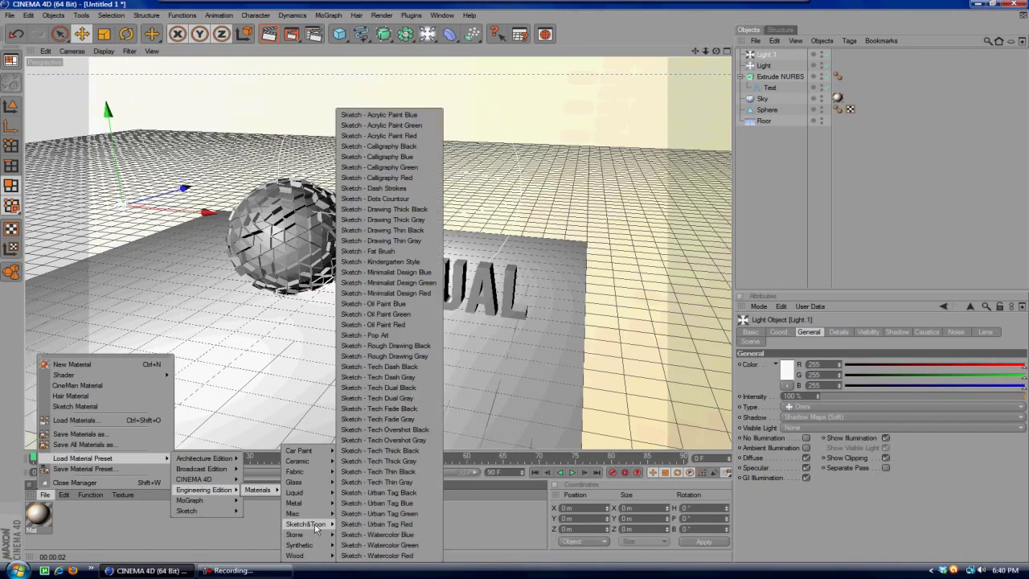
# - Load a metal preset material and undo an accidentally created blank material
pyautogui.click(378, 547)
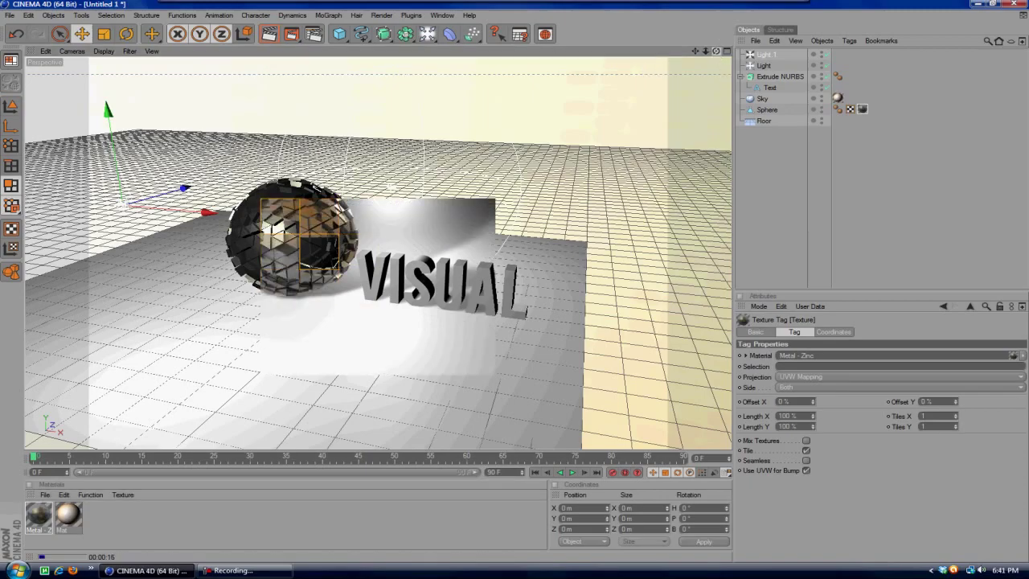
pyautogui.doubleClick(41, 519)
pyautogui.doubleClick(42, 518)
pyautogui.hotkey('ctrl', 'z')
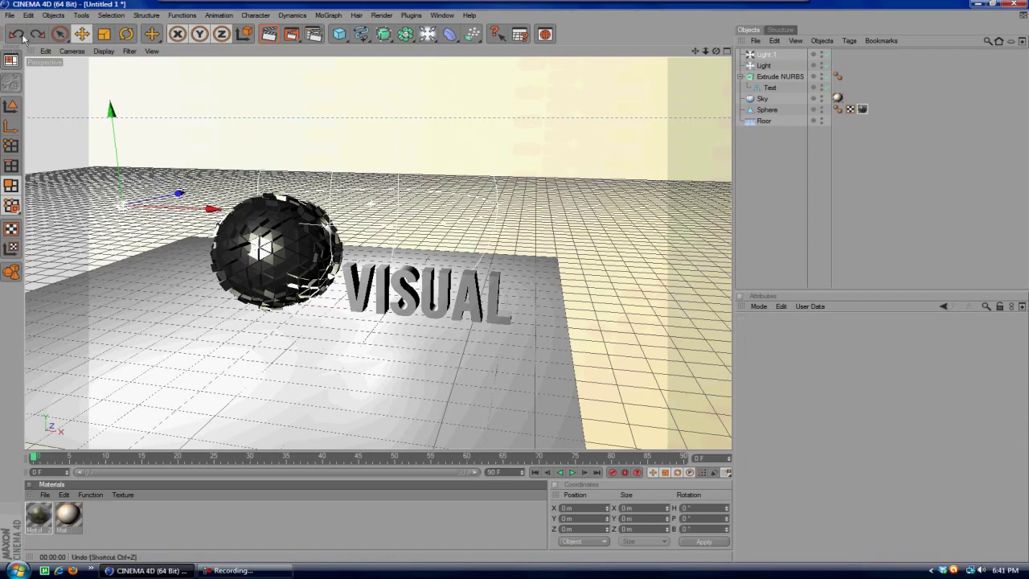
# - Load the Metal - Silver preset, apply it to the VISUAL text, and render a preview
pyautogui.click(45, 495)
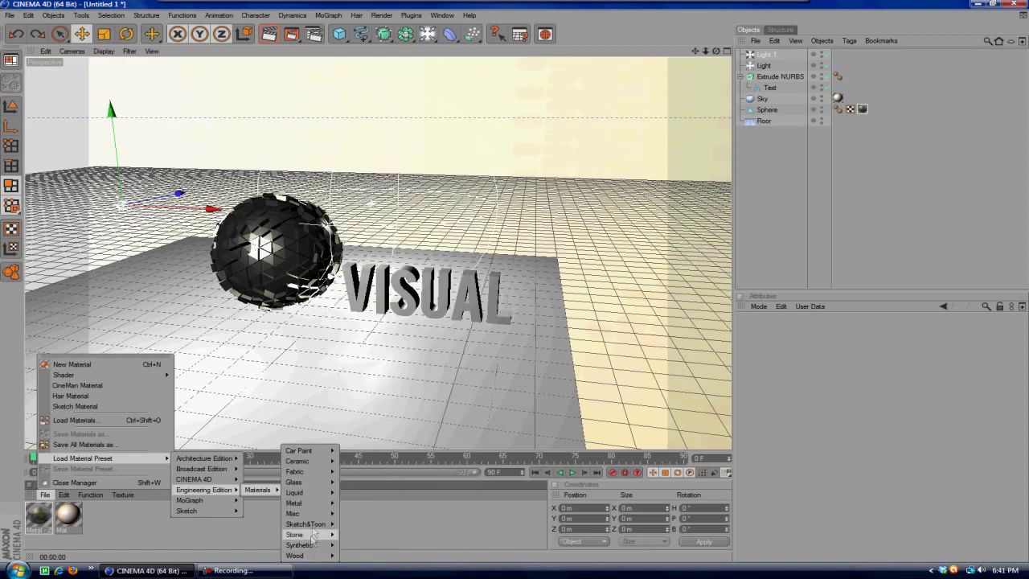
pyautogui.moveTo(294, 502)
pyautogui.click(391, 273)
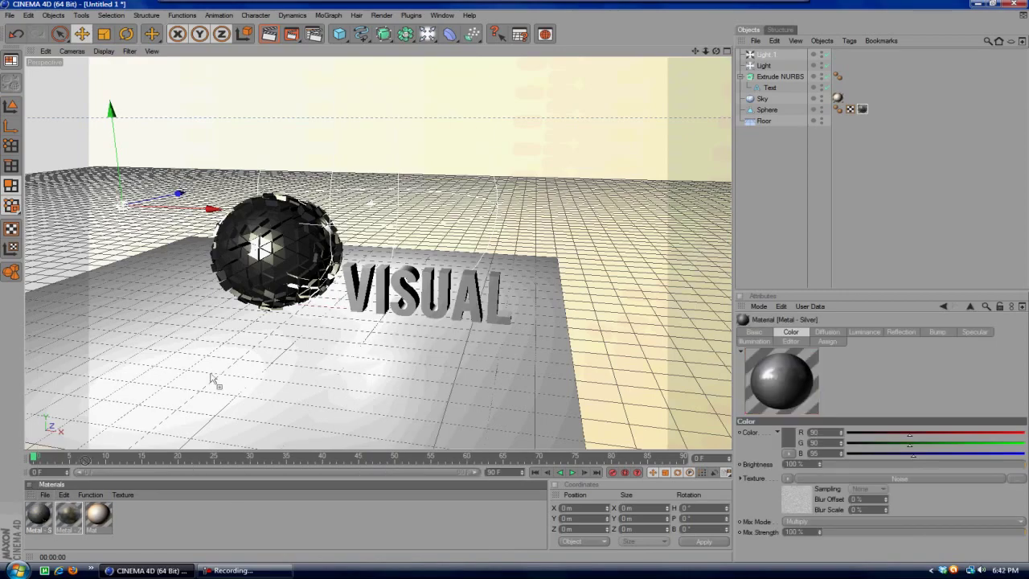
pyautogui.moveTo(84, 460); pyautogui.dragTo(369, 303)
pyautogui.click(260, 33)
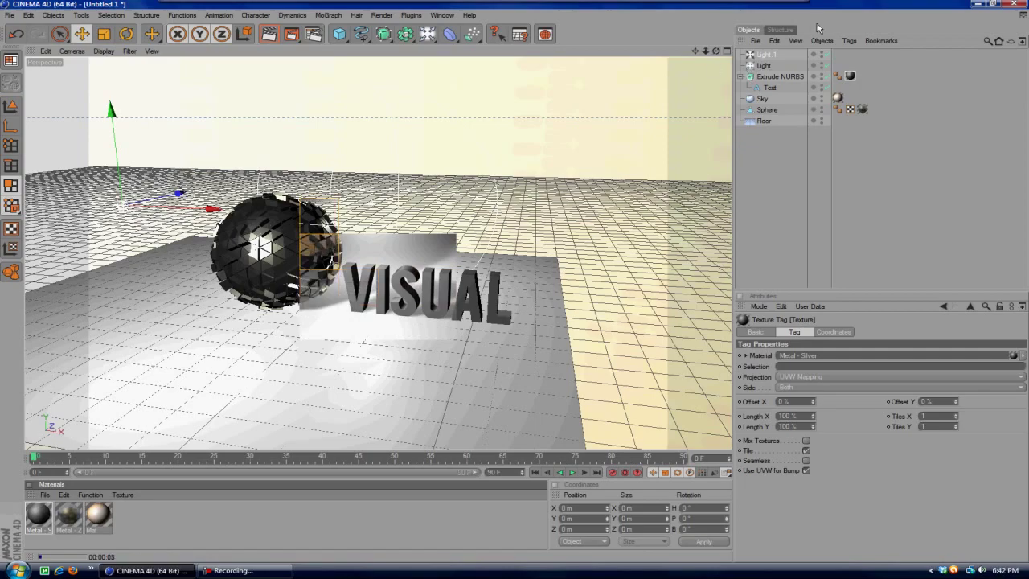
pyautogui.moveTo(716, 51); pyautogui.dragTo(717, 54)
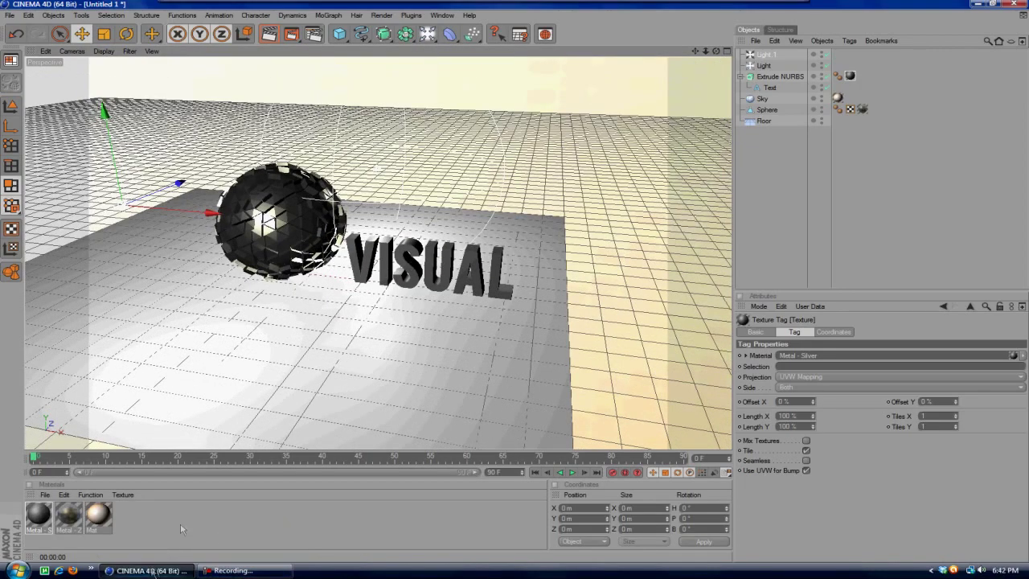
pyautogui.click(45, 495)
# - Swap the Metal - Iron preset for Metal - Tantalum and apply it to the Floor
pyautogui.click(358, 177)
pyautogui.hotkey('ctrl', 'z')
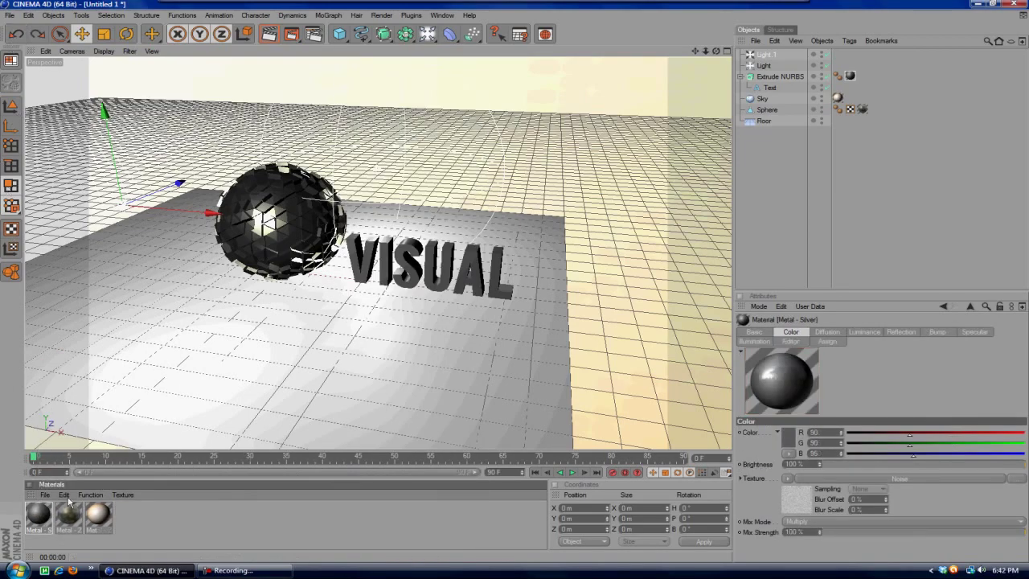
pyautogui.click(45, 494)
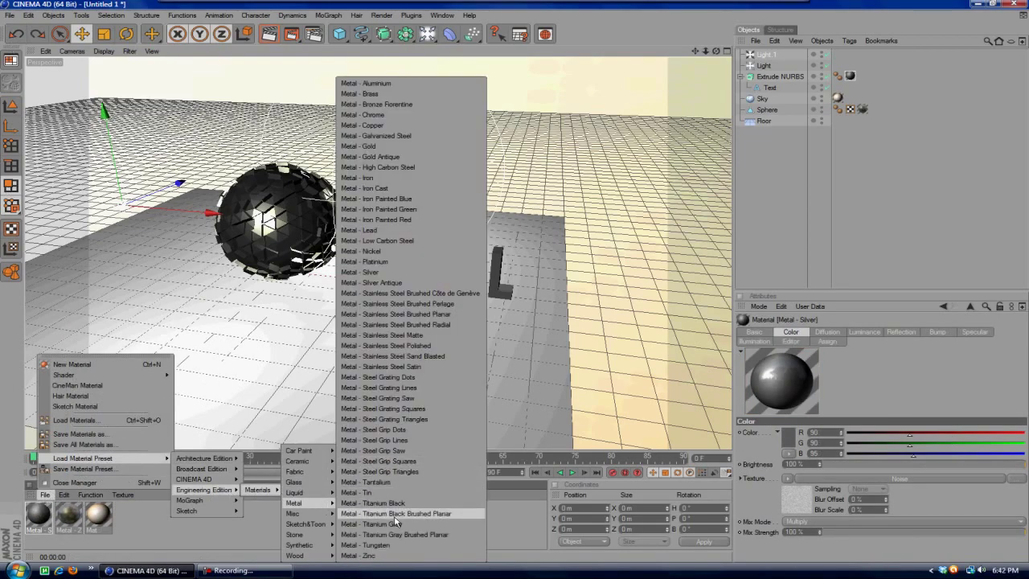
pyautogui.click(366, 481)
pyautogui.moveTo(39, 514); pyautogui.dragTo(187, 402)
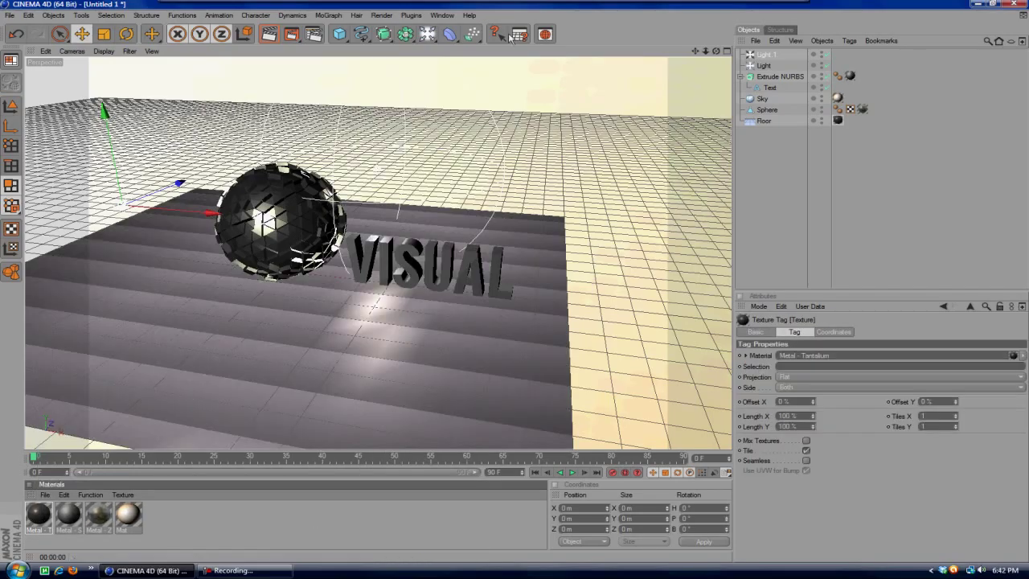
# - Render a close floor preview, then reframe the sphere and text from a low front angle
pyautogui.moveTo(716, 51); pyautogui.dragTo(611, 96)
pyautogui.click(269, 34)
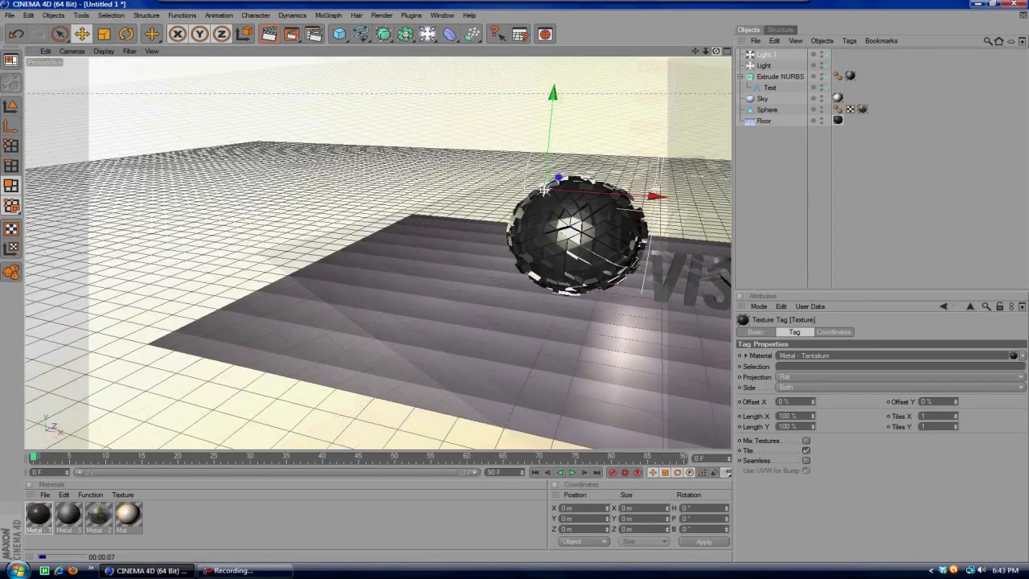
pyautogui.moveTo(716, 51); pyautogui.dragTo(562, 121)
pyautogui.moveTo(716, 50); pyautogui.dragTo(531, 74)
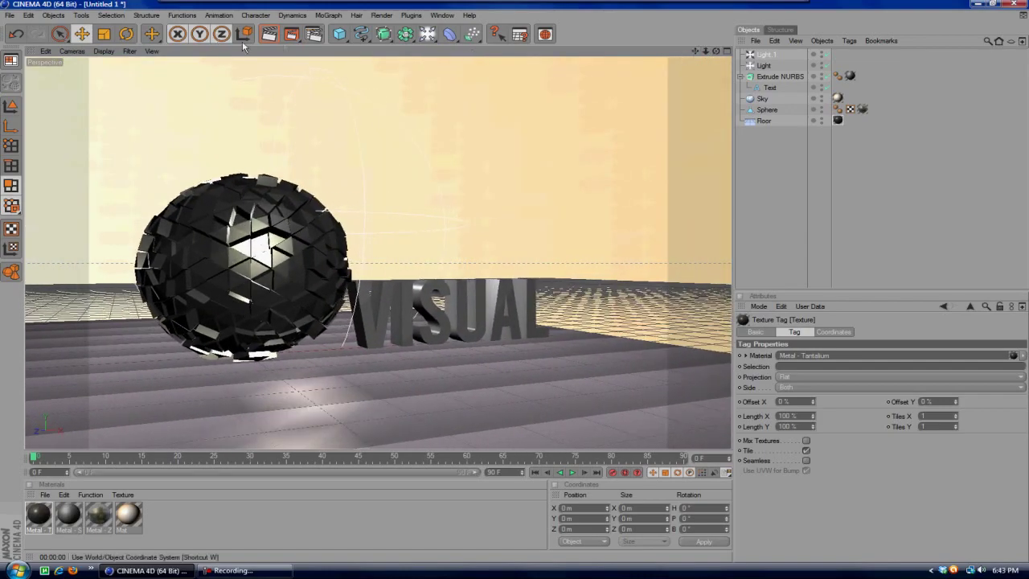
pyautogui.click(314, 34)
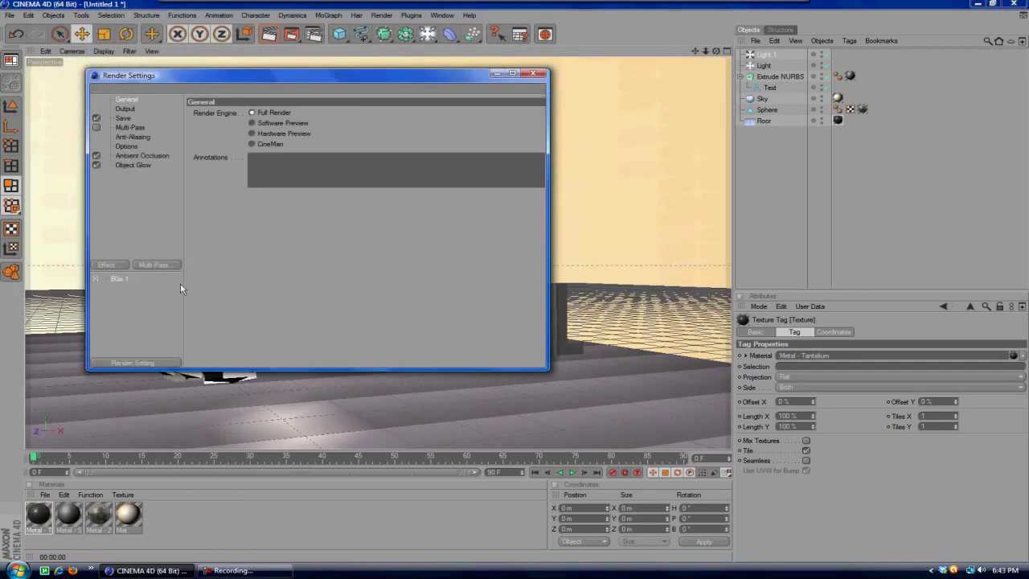
# - Review the Ambient Occlusion and other effect pages in Render Settings, then close it
pyautogui.click(142, 184)
pyautogui.click(121, 194)
pyautogui.click(123, 185)
pyautogui.click(533, 102)
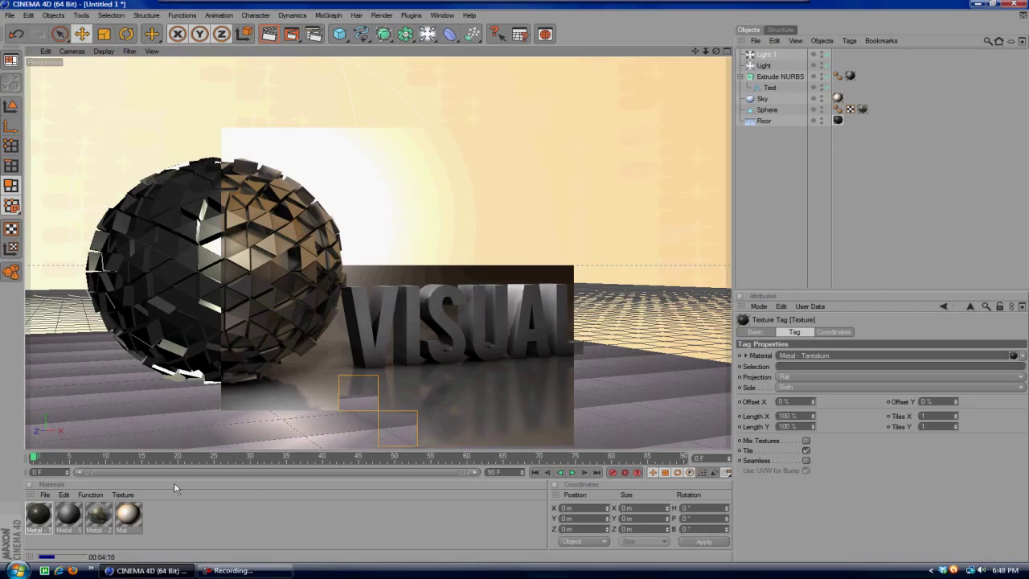
# - Create a cream-coloured material and apply it to Light.1
pyautogui.moveTo(695, 52); pyautogui.dragTo(696, 57)
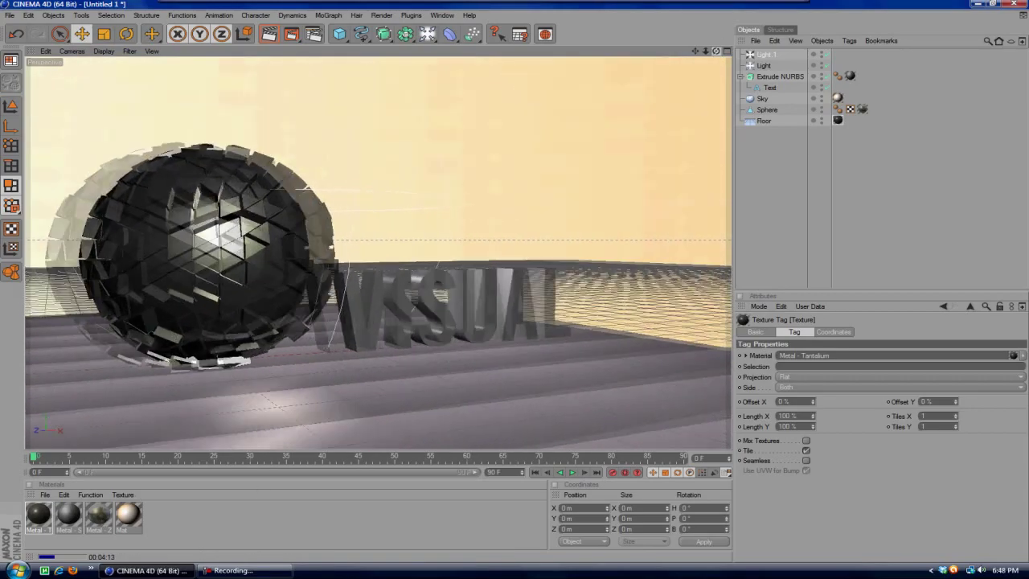
pyautogui.doubleClick(241, 514)
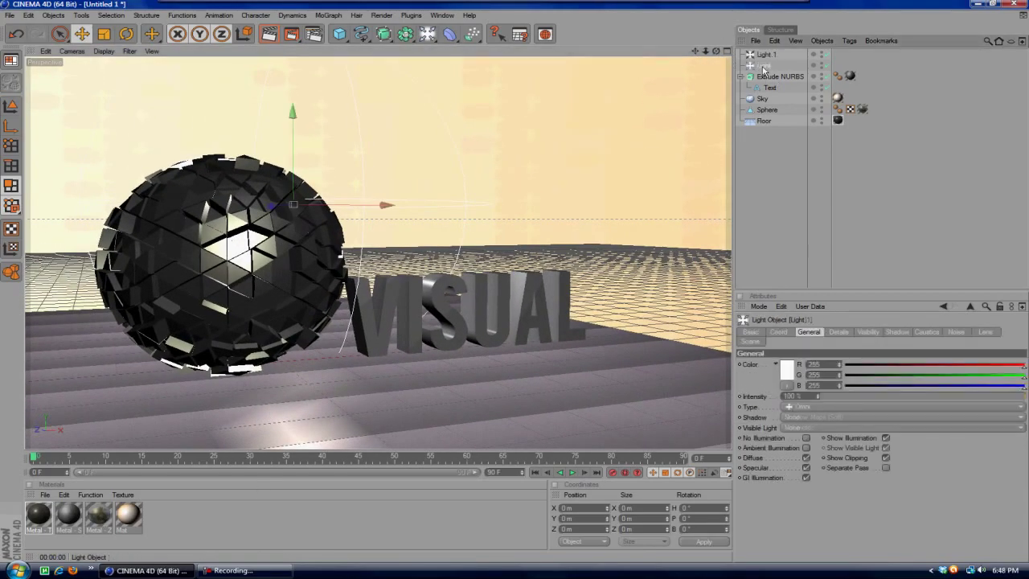
pyautogui.doubleClick(37, 515)
pyautogui.click(274, 112)
pyautogui.moveTo(306, 91); pyautogui.dragTo(298, 86)
pyautogui.click(270, 94)
pyautogui.click(294, 167)
pyautogui.click(479, 71)
pyautogui.moveTo(763, 58); pyautogui.dragTo(763, 57)
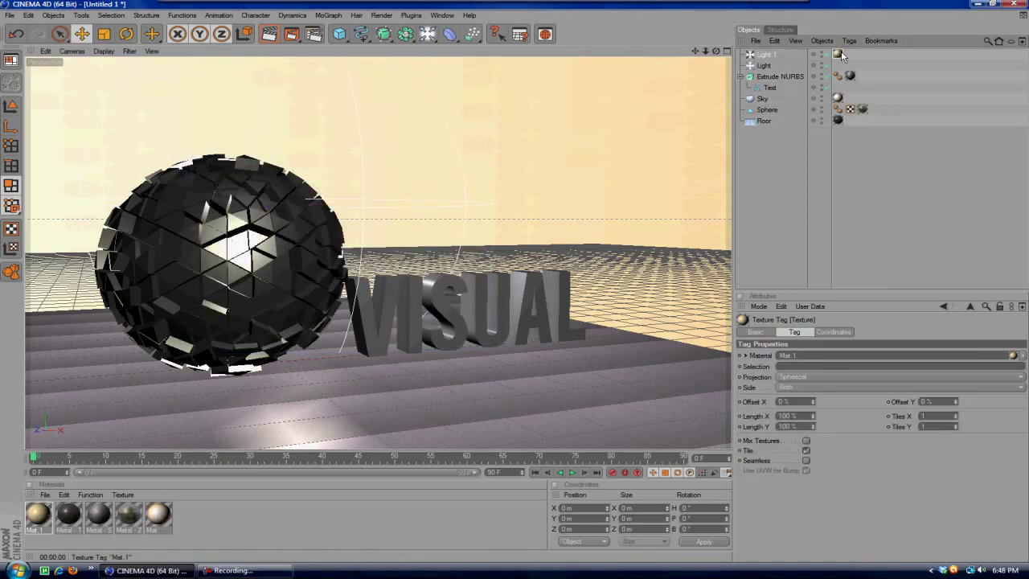
# - Set Light.1's colour to warm yellow (R 249, G 216, B 118)
pyautogui.click(784, 371)
pyautogui.click(707, 78)
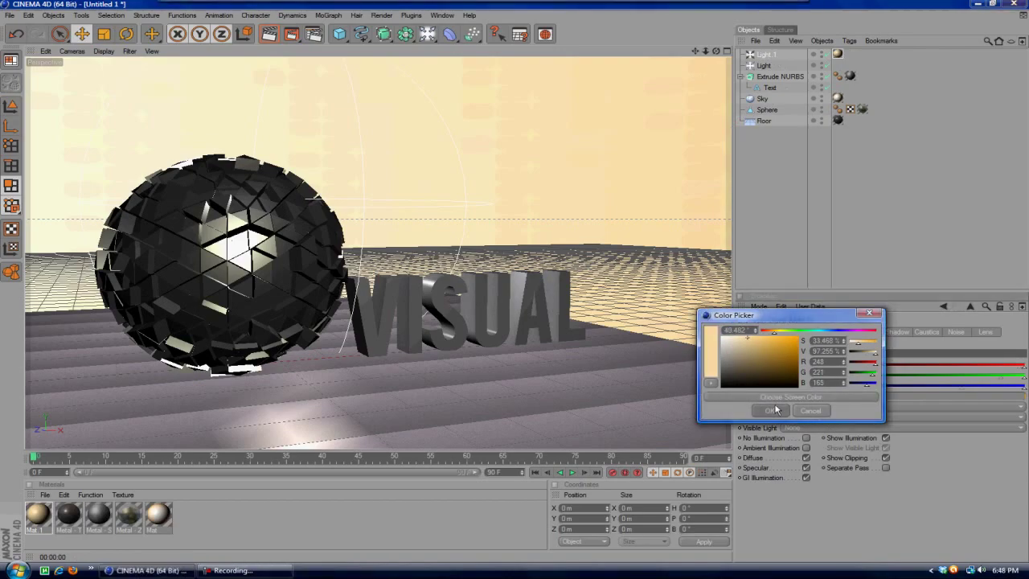
pyautogui.press('Return')
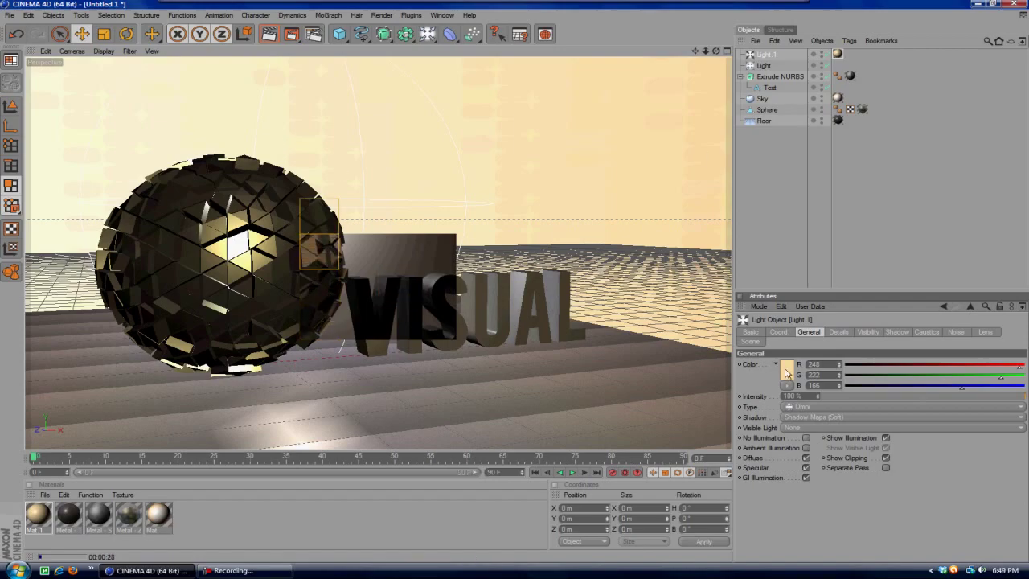
pyautogui.click(787, 369)
pyautogui.click(777, 341)
pyautogui.click(763, 413)
# - Add Global Illumination to the render effects and show its settings
pyautogui.click(312, 36)
pyautogui.click(106, 294)
pyautogui.click(161, 409)
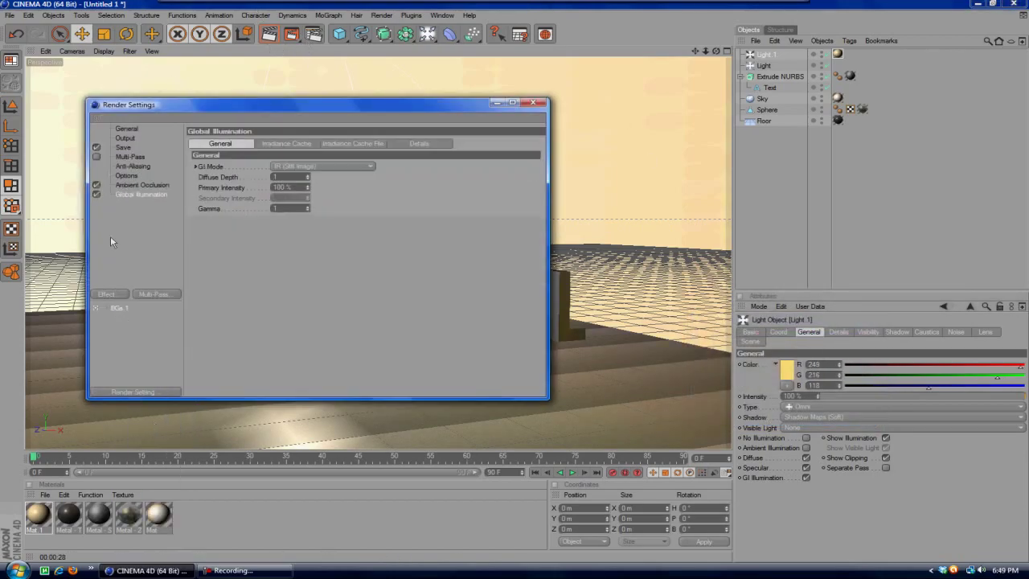